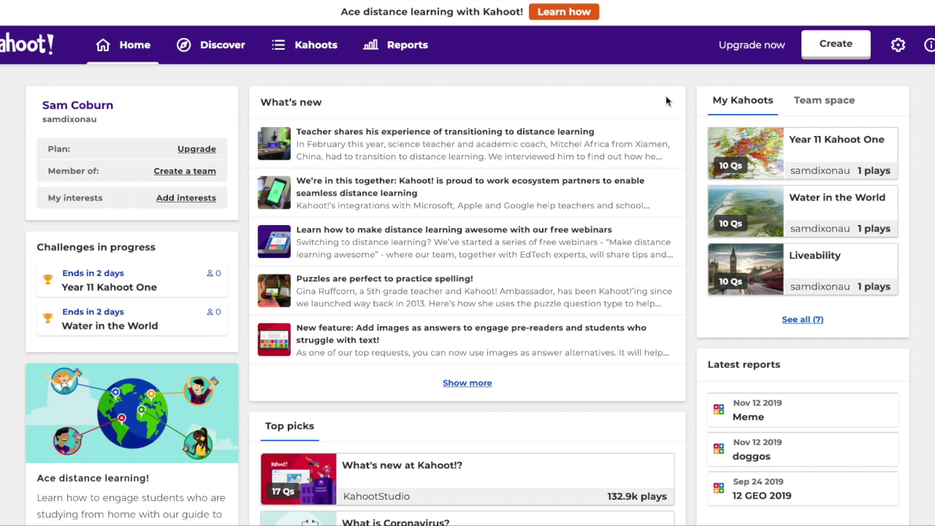
Find the Liveability kahoot in My Kahoots and start playing it
left_click(313, 51)
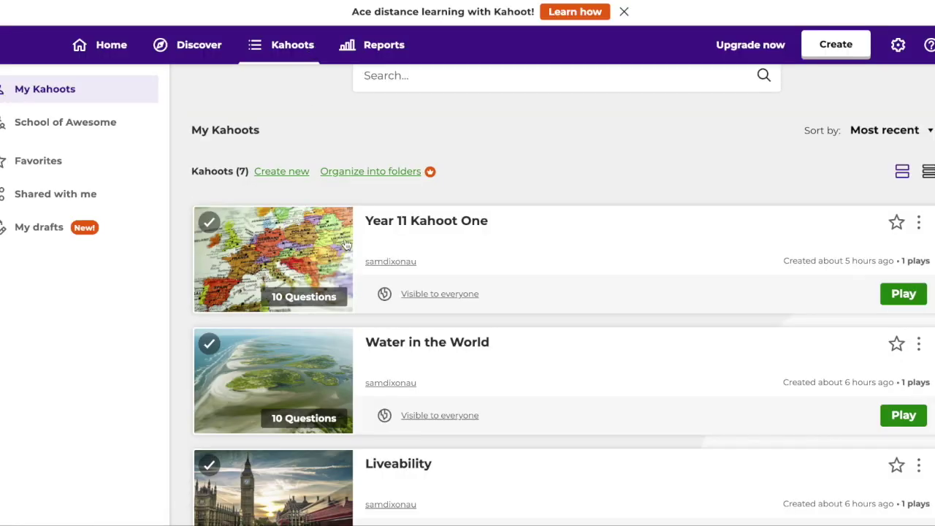
scroll(455, 363, "down", 4)
scroll(455, 363, "up", 4)
scroll(456, 366, "down", 1)
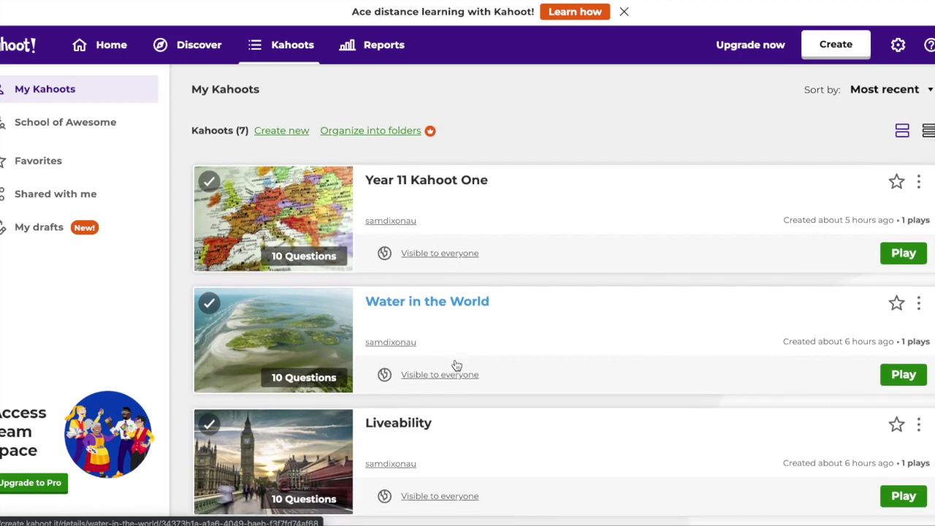
scroll(457, 365, "down", 2)
scroll(457, 365, "up", 1)
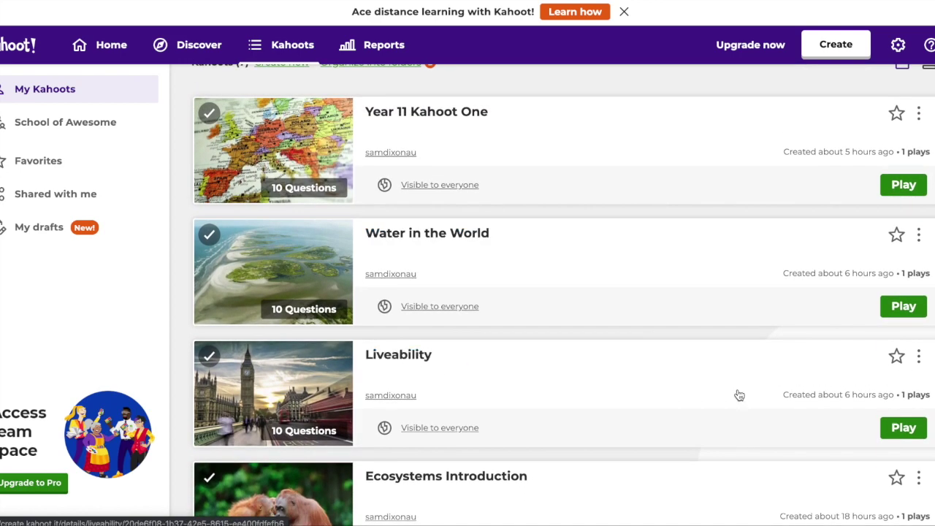
left_click(902, 430)
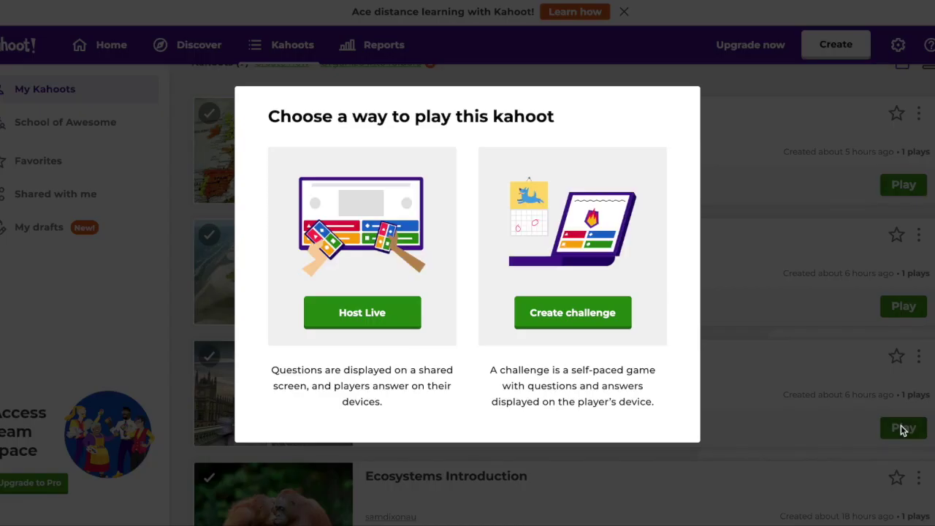
Create a new self-paced Liveability challenge with a 3:00 PM deadline
left_click(573, 313)
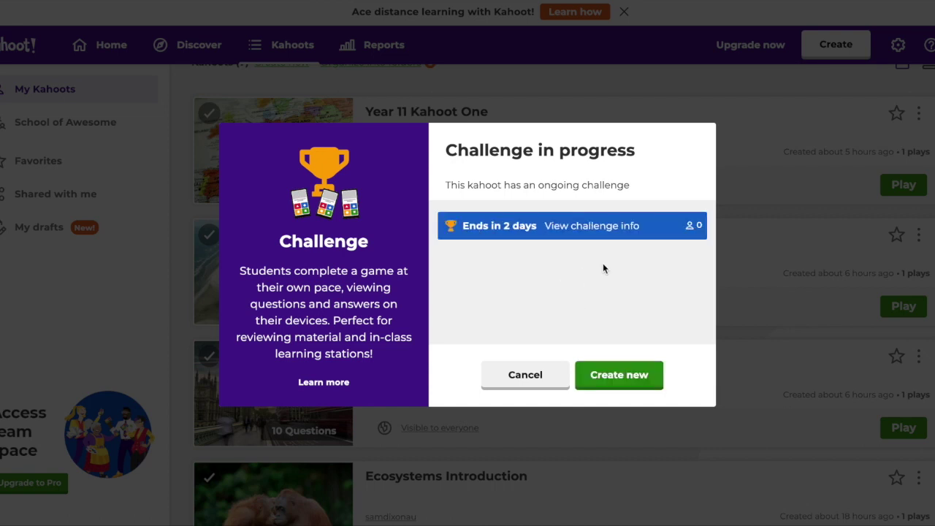
left_click(613, 379)
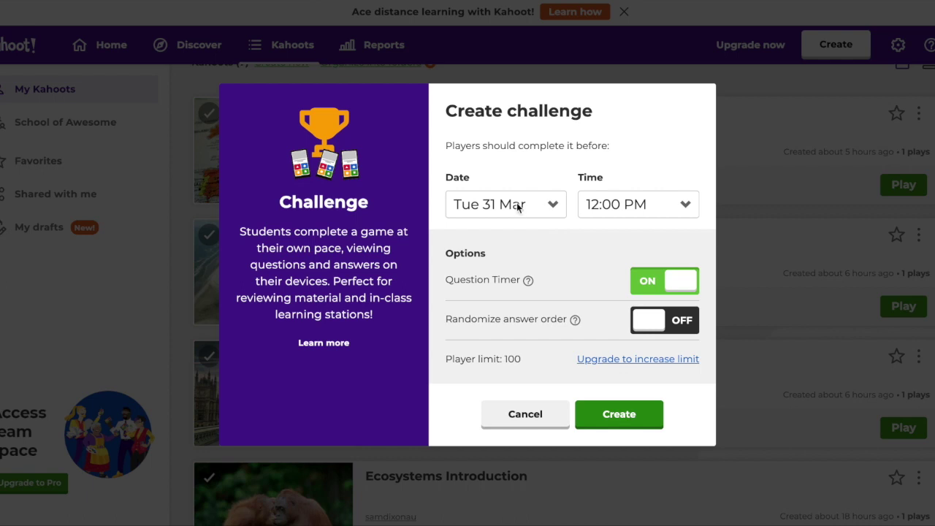
left_click(609, 208)
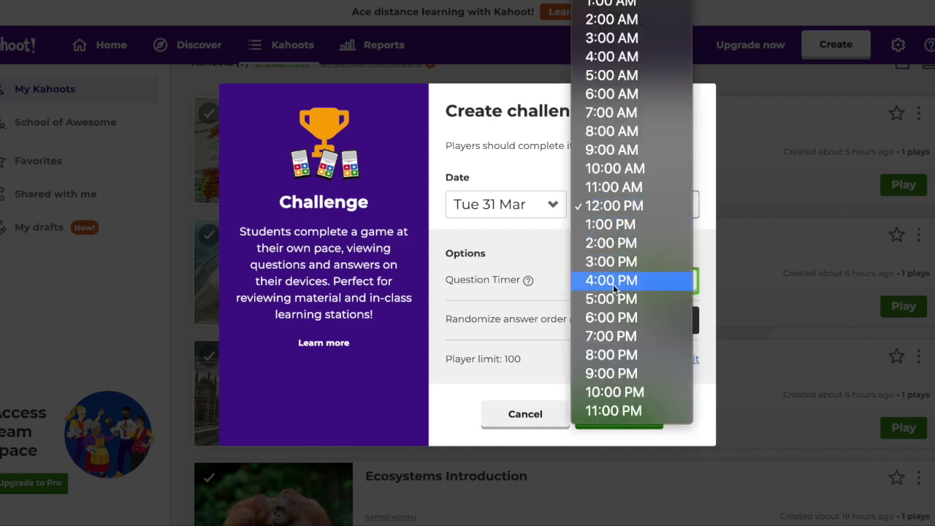
left_click(617, 261)
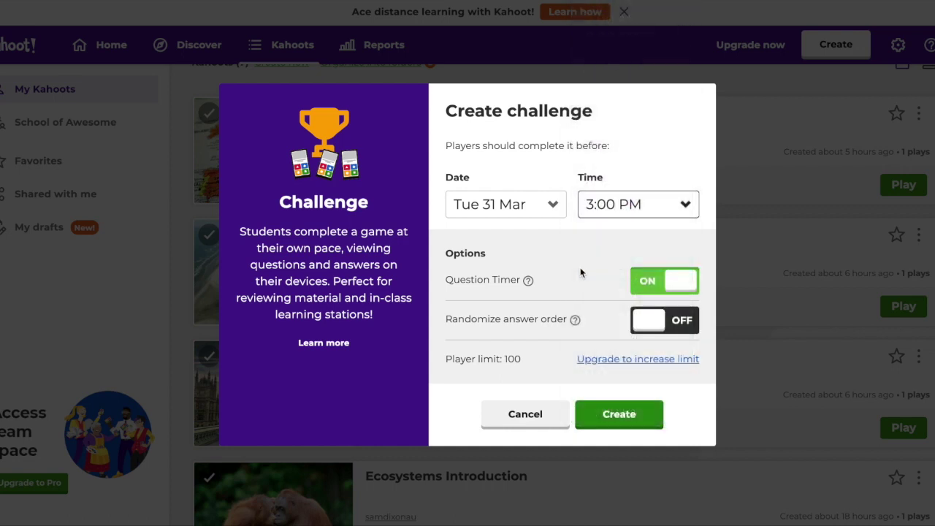
left_click(611, 421)
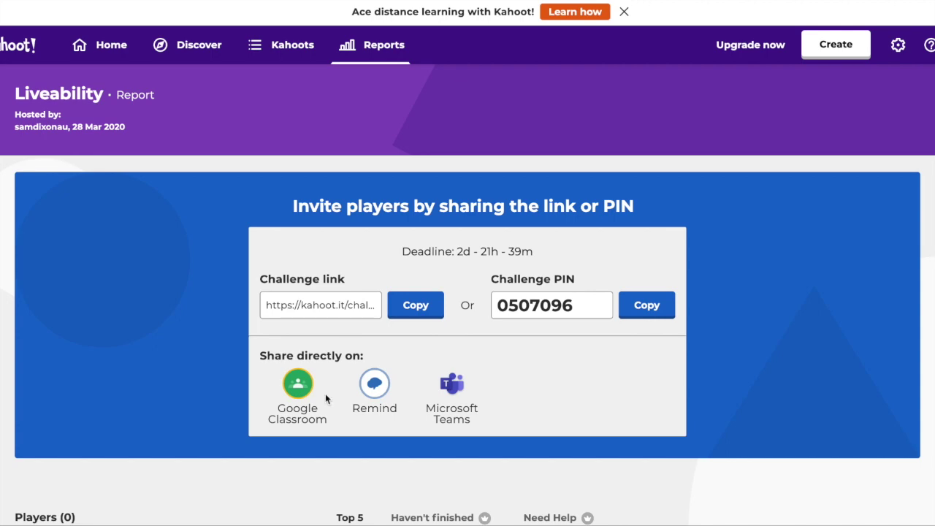
Share the Liveability challenge to Google Classroom as a Create assignment post for the Test class
scroll(325, 393, "down", 1)
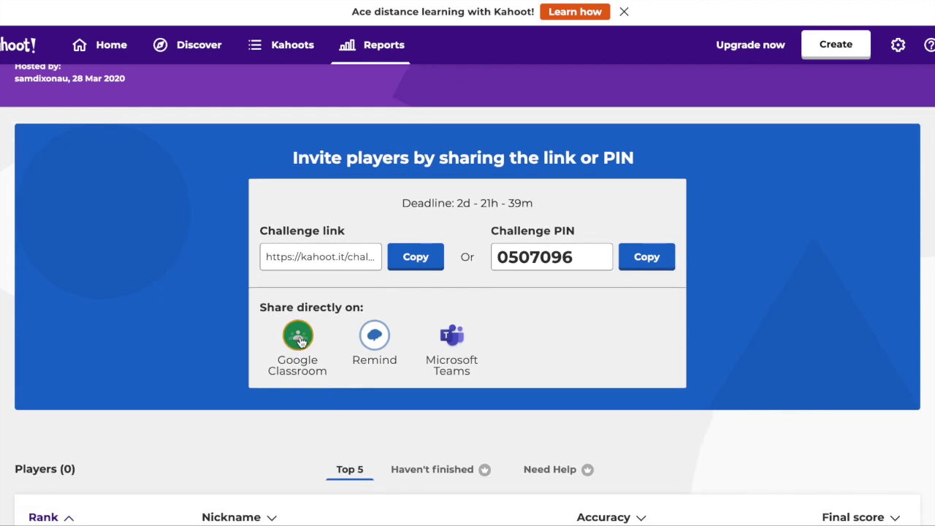
left_click(299, 339)
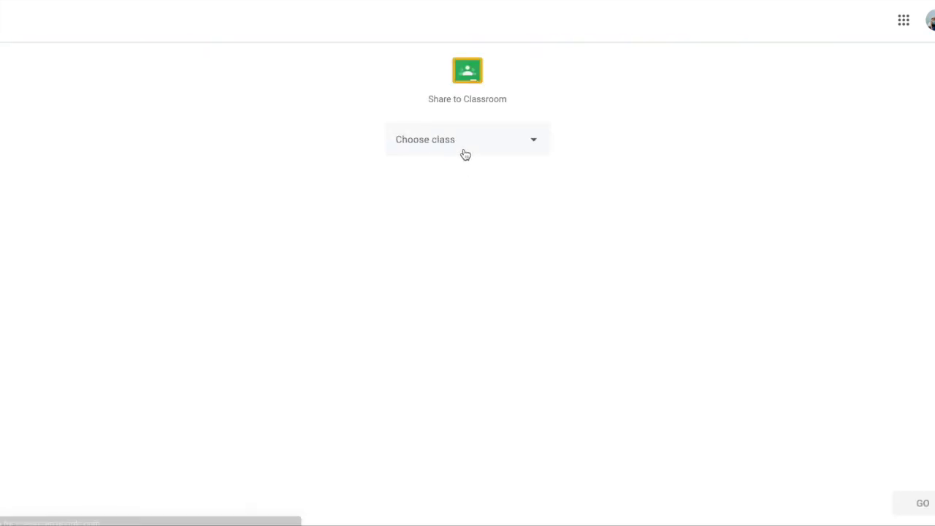
left_click(465, 153)
scroll(453, 285, "down", 1)
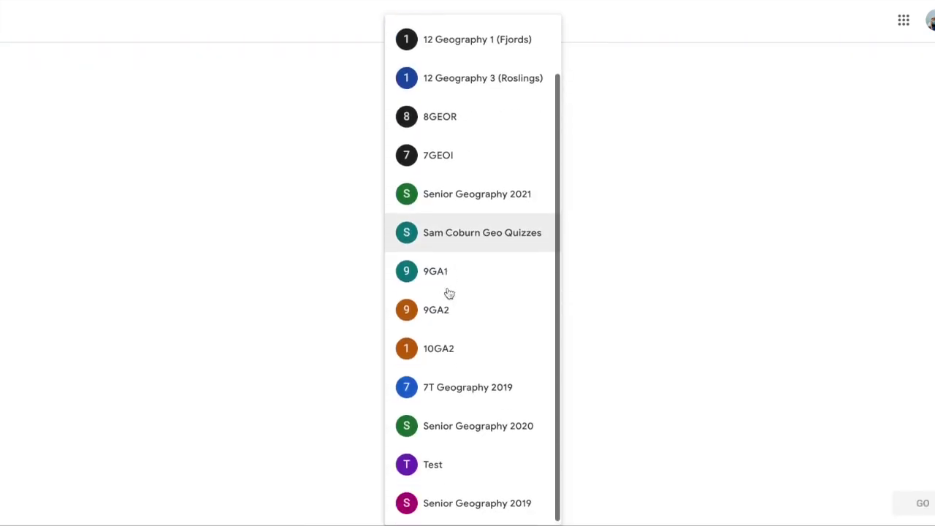
left_click(459, 503)
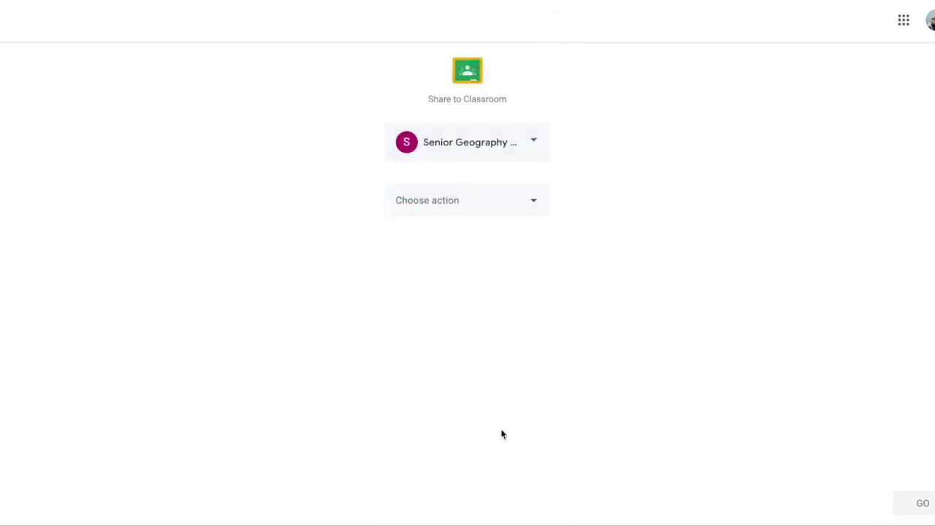
left_click(480, 155)
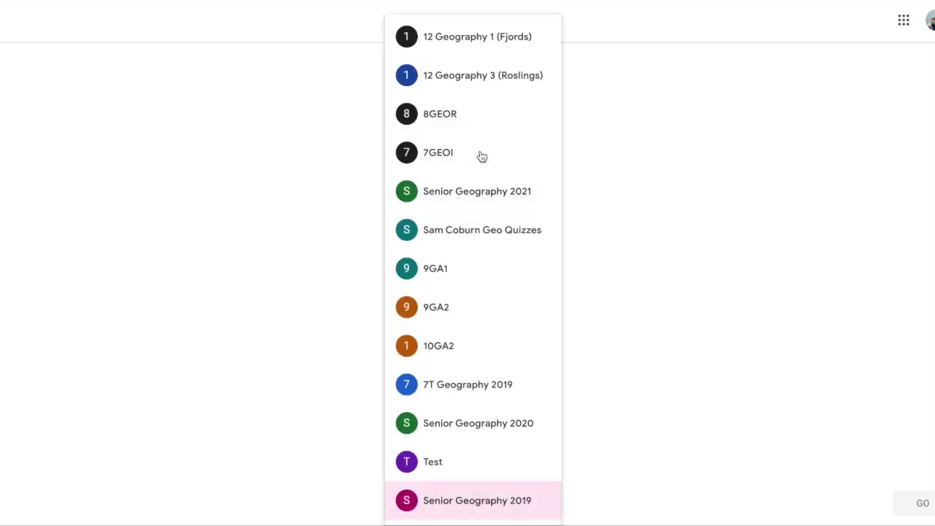
left_click(426, 483)
left_click(450, 212)
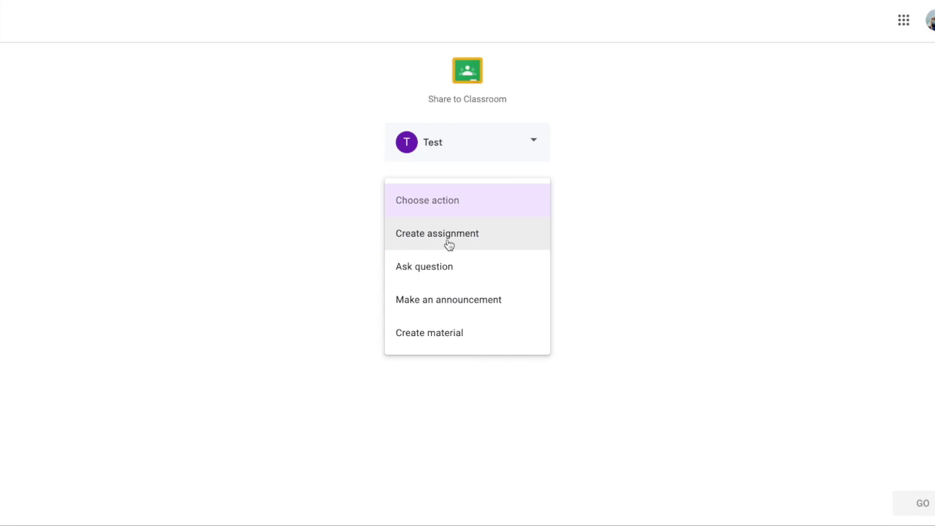
left_click(449, 241)
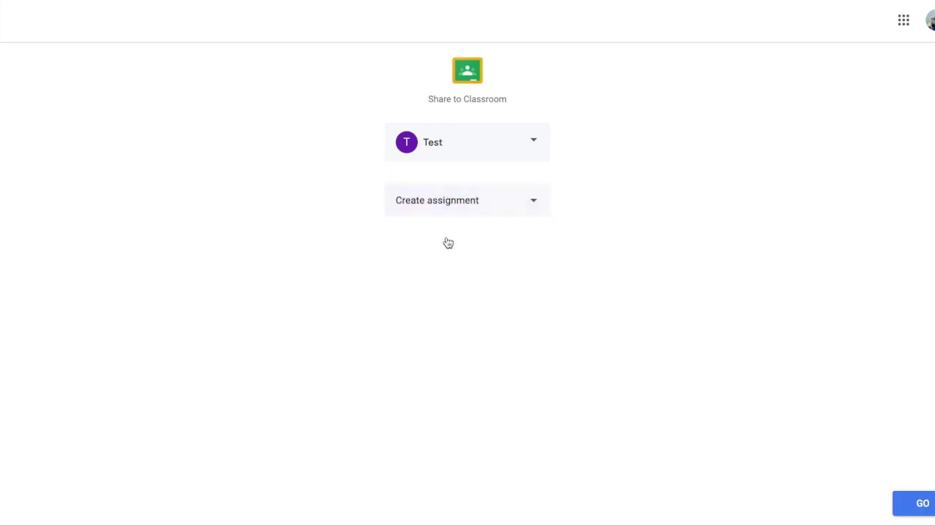
left_click(922, 504)
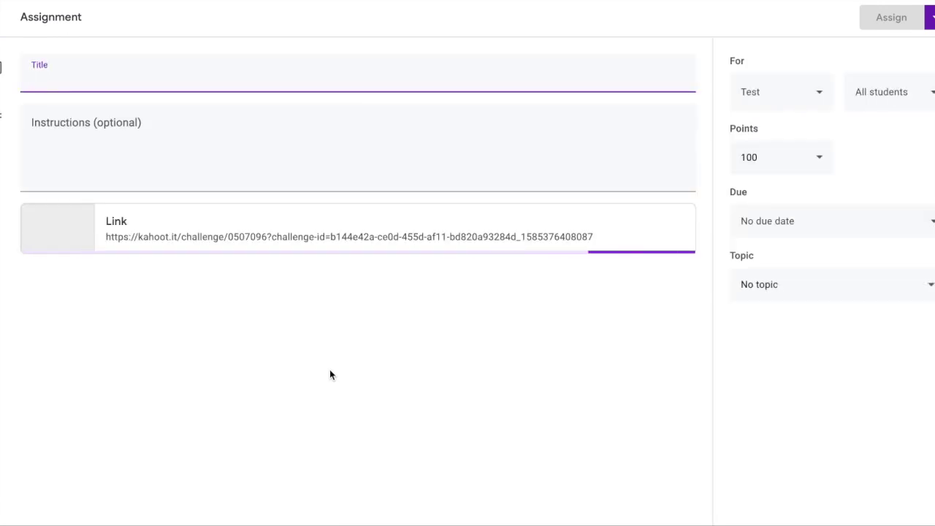
Title the assignment 'Kahoot' and schedule it for Mar 30, 2020 at 9 am
type("Kahoot")
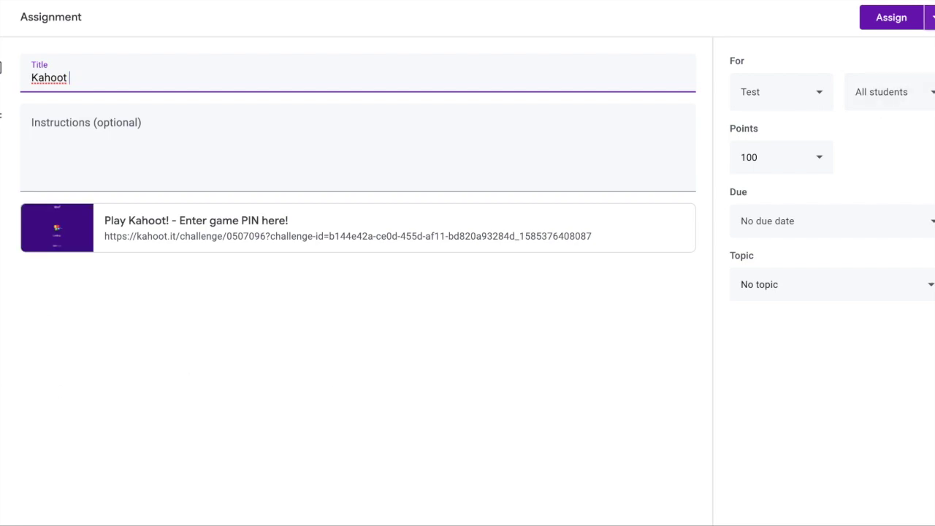
left_click(931, 17)
left_click(921, 44)
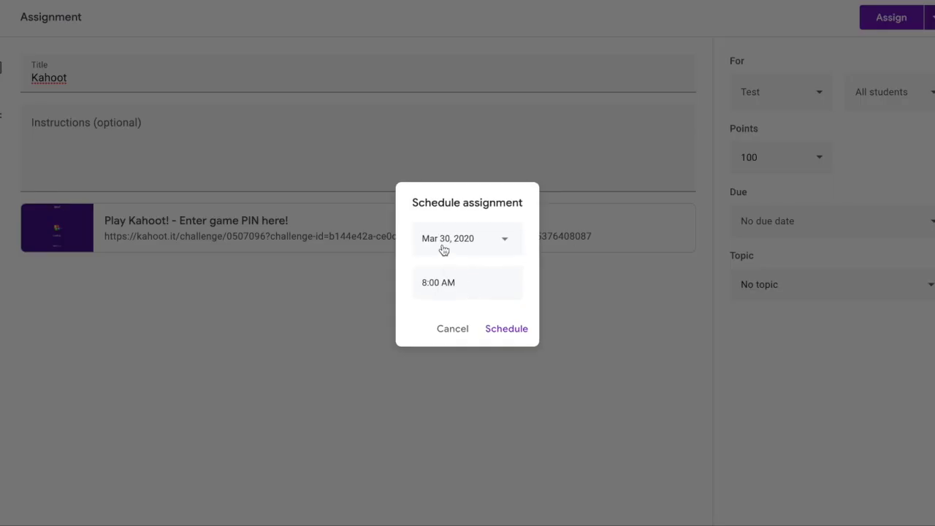
left_click(439, 285)
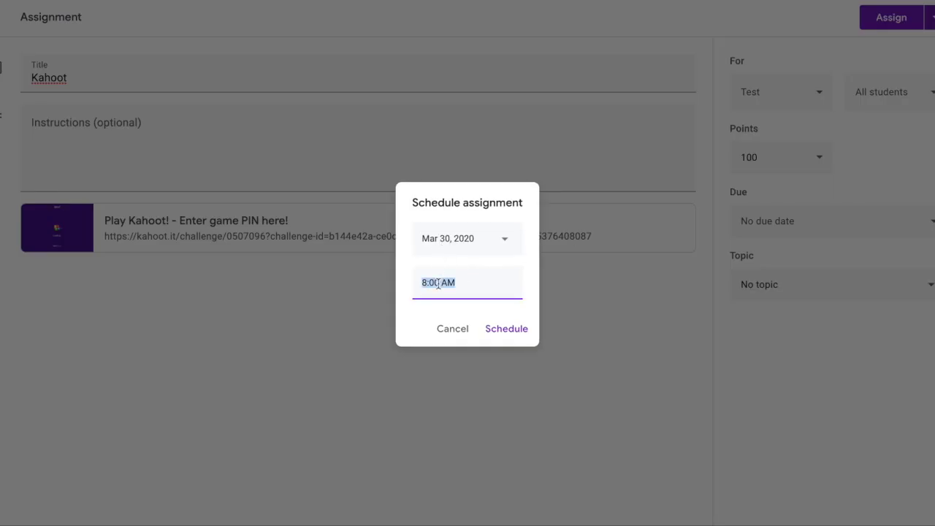
type("9 am")
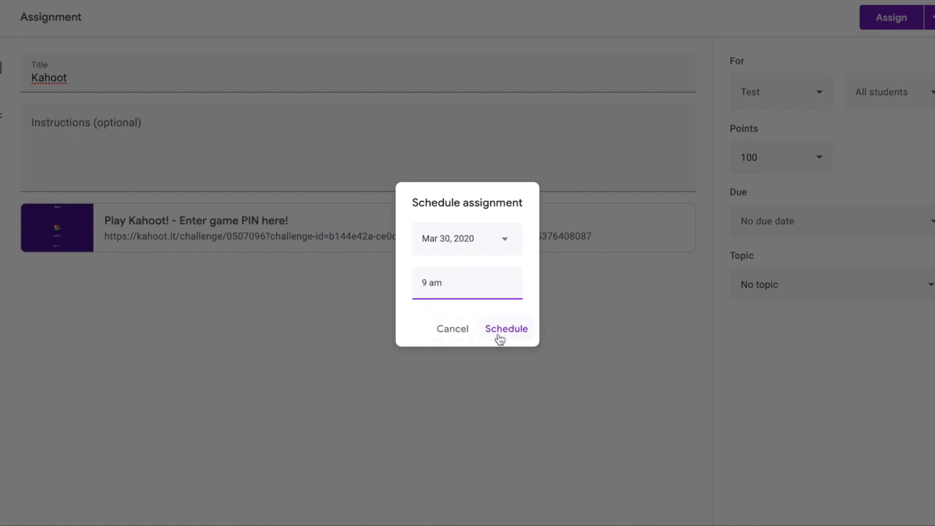
left_click(498, 333)
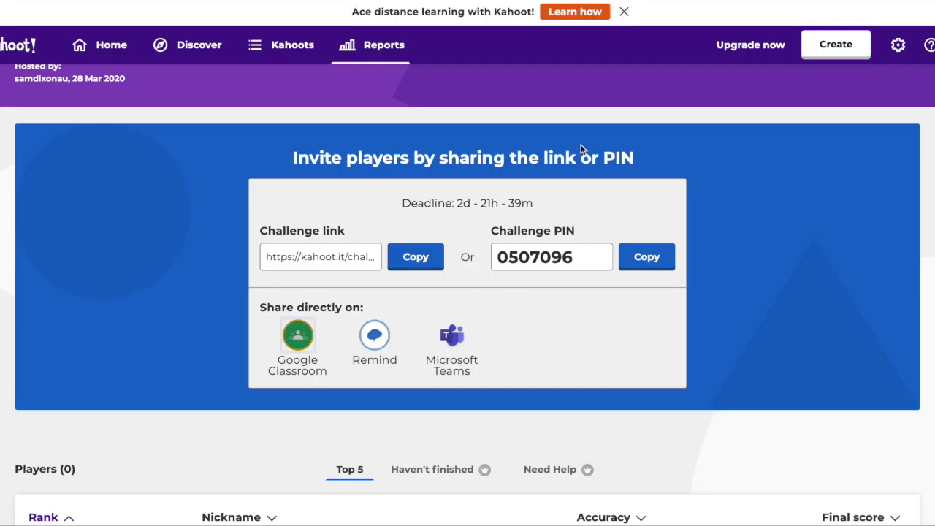
Open the Ecosystems Introduction kahoot and view its in-progress challenge info
left_click(266, 56)
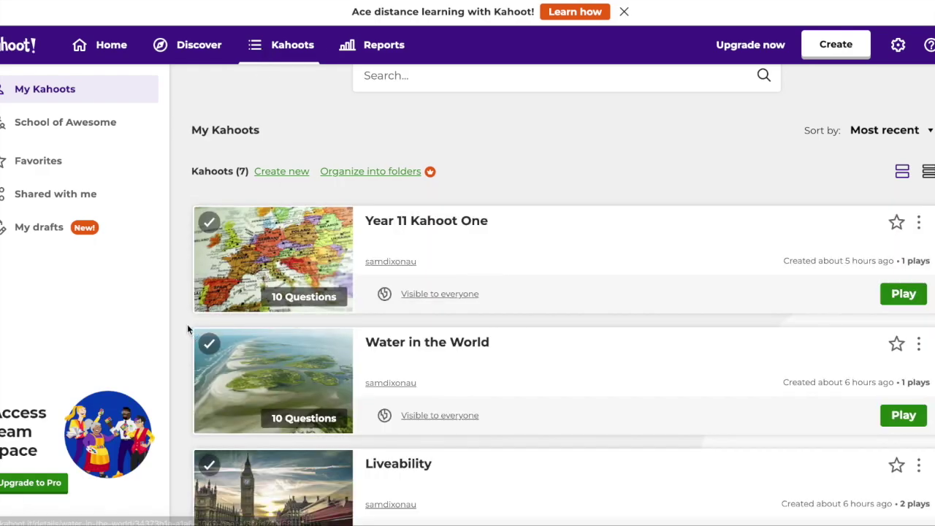
scroll(174, 312, "down", 4)
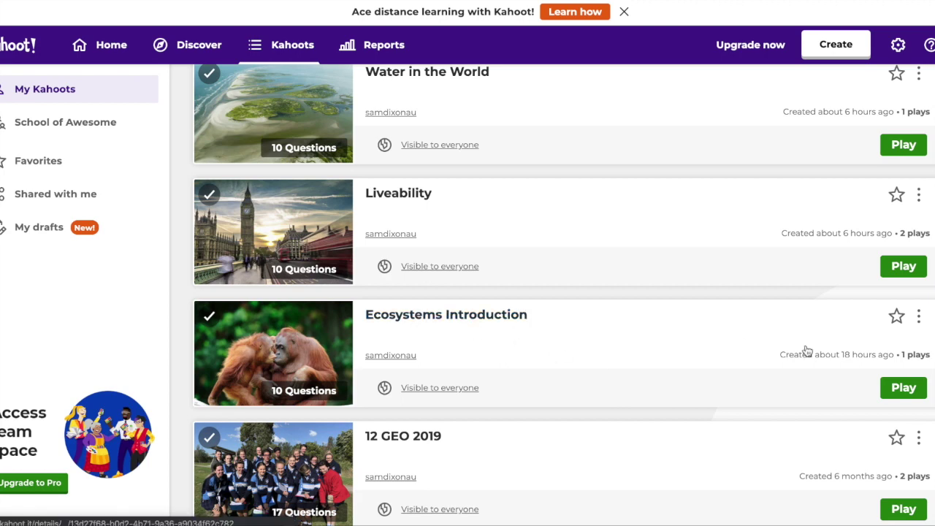
left_click(336, 355)
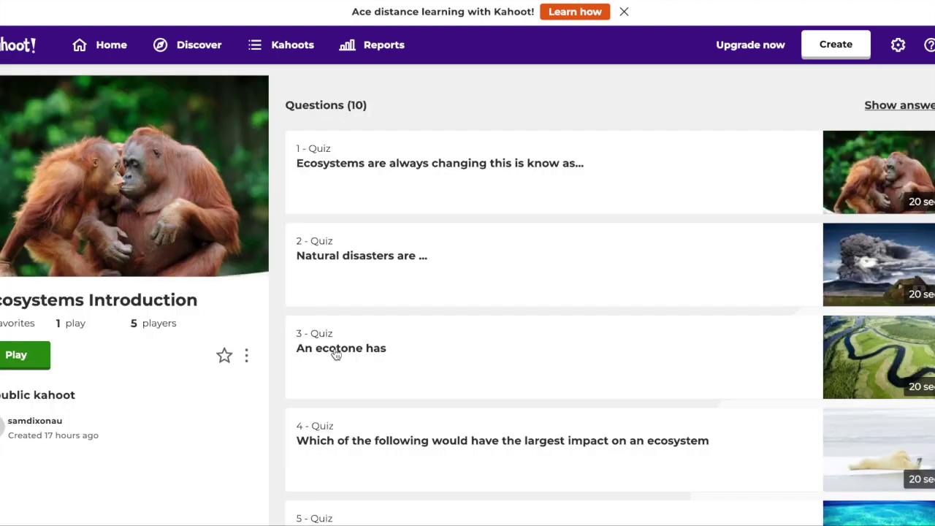
scroll(144, 395, "down", 1)
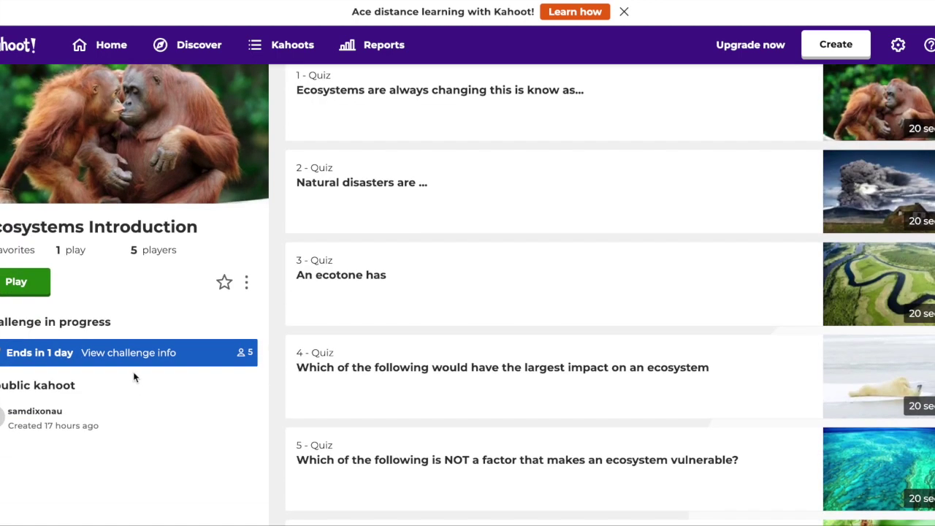
left_click(135, 356)
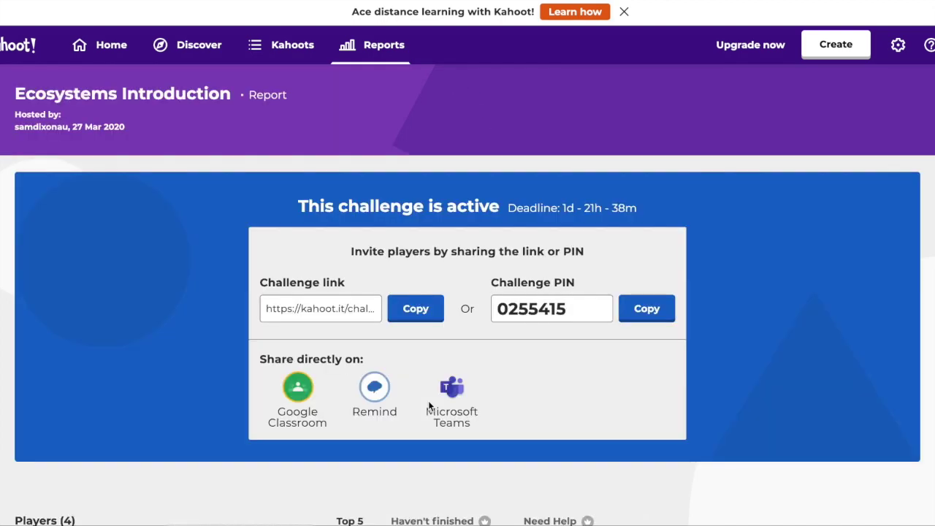
Scroll the Ecosystems Introduction report down to the Players table and back up
scroll(429, 403, "down", 4)
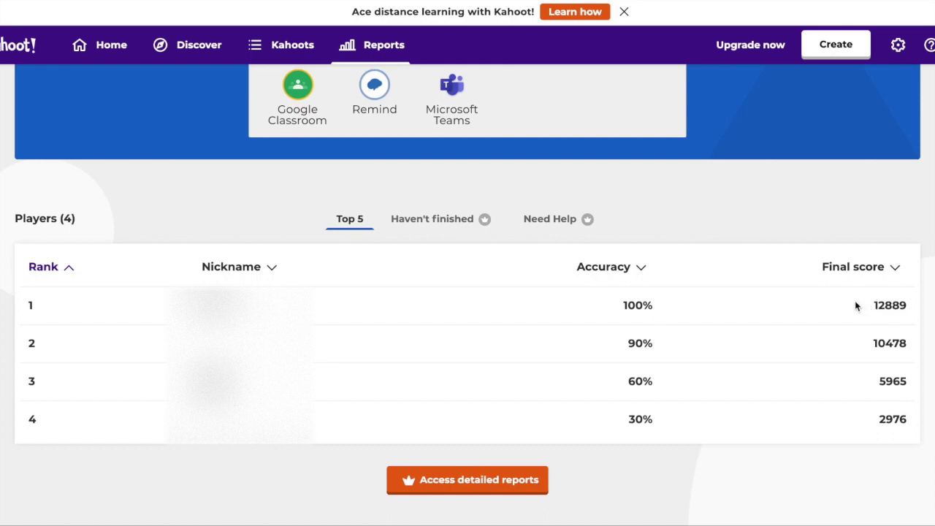
scroll(790, 234, "up", 4)
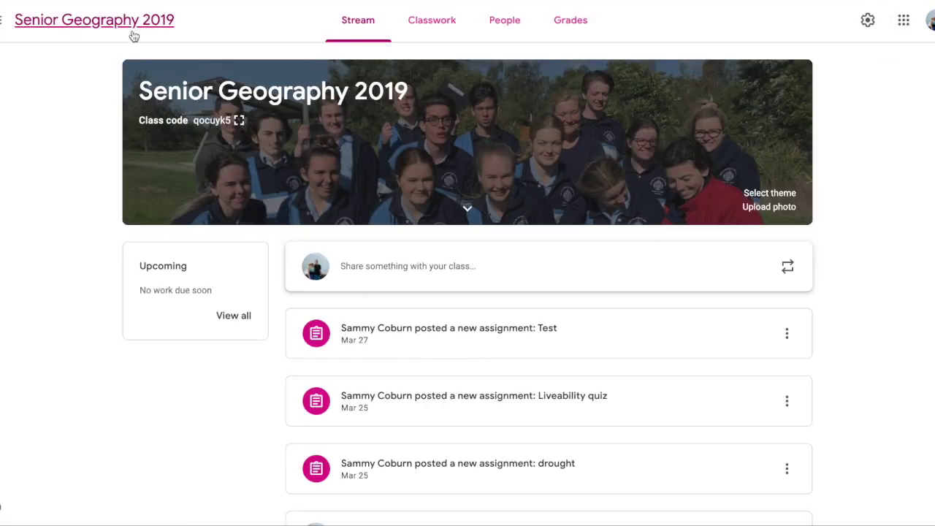
Switch to the Senior Geography 2021 class and filter its Classwork to the Kahoot topic
left_click(5, 19)
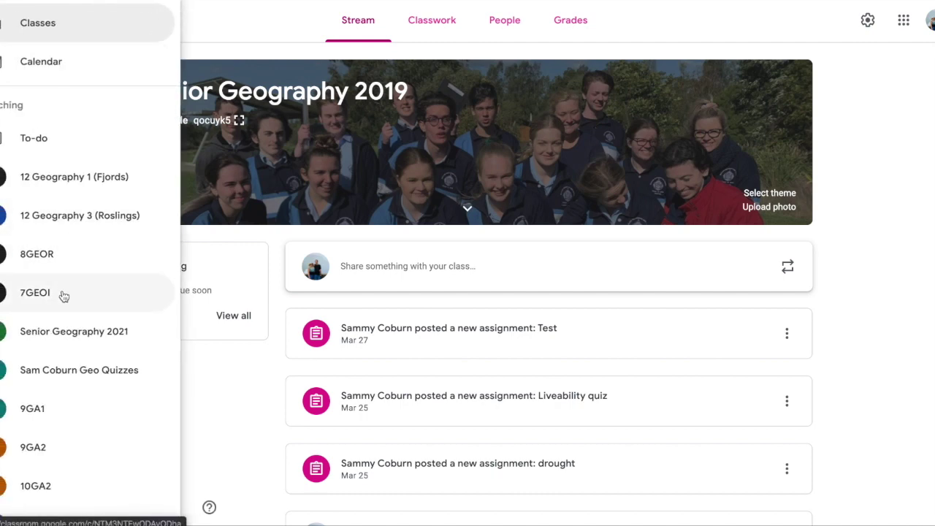
scroll(66, 344, "down", 2)
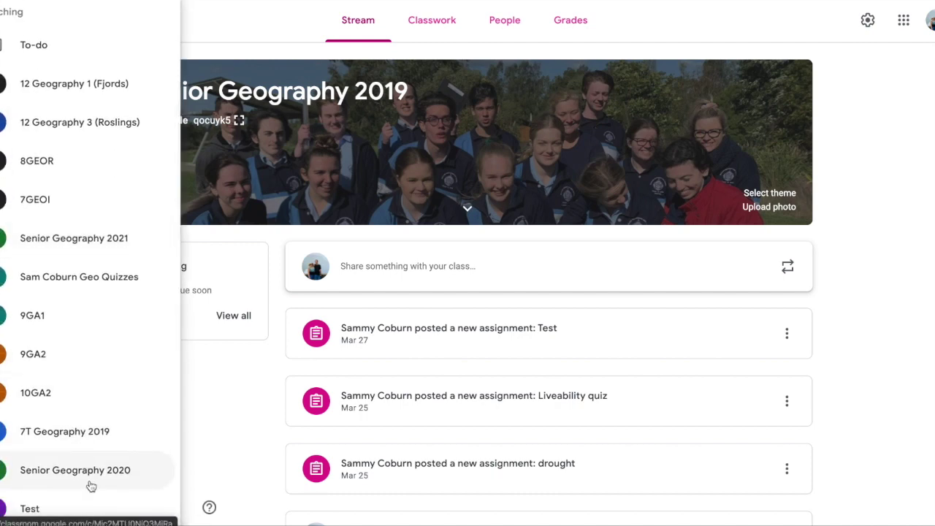
left_click(111, 253)
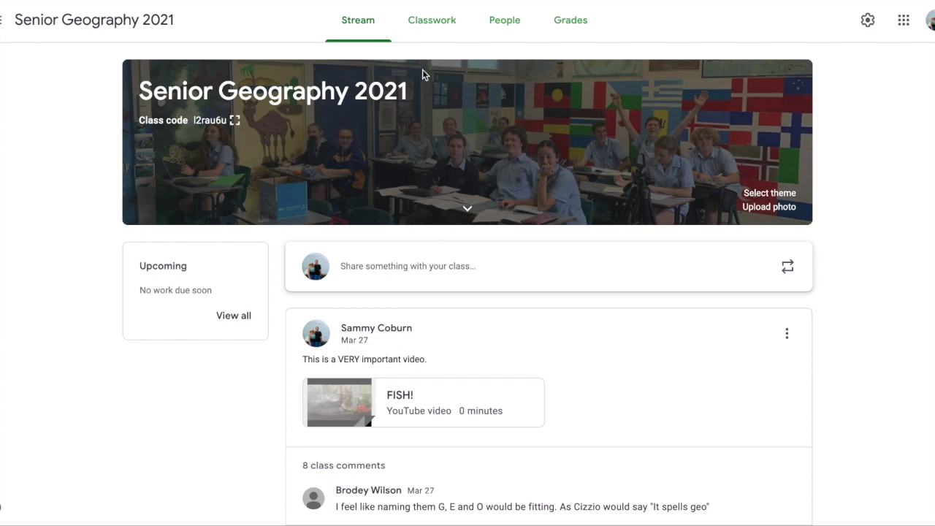
left_click(434, 33)
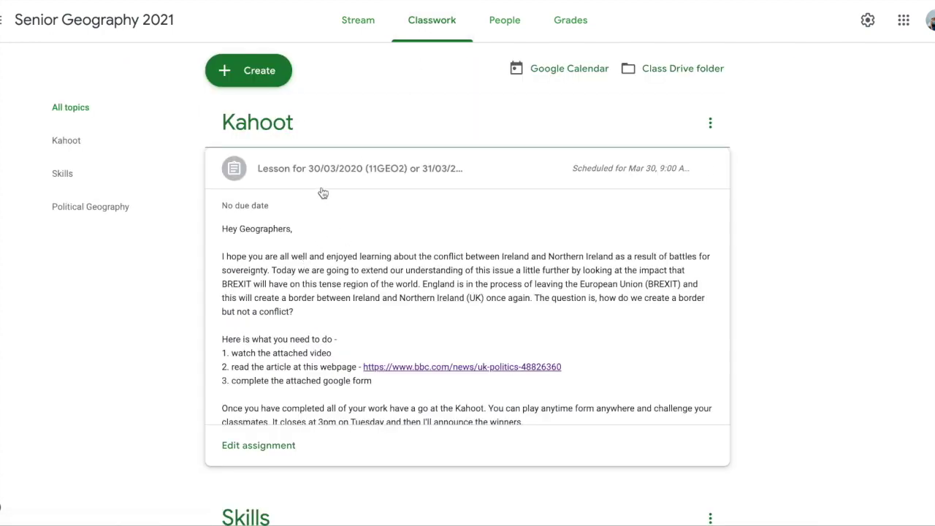
left_click(241, 117)
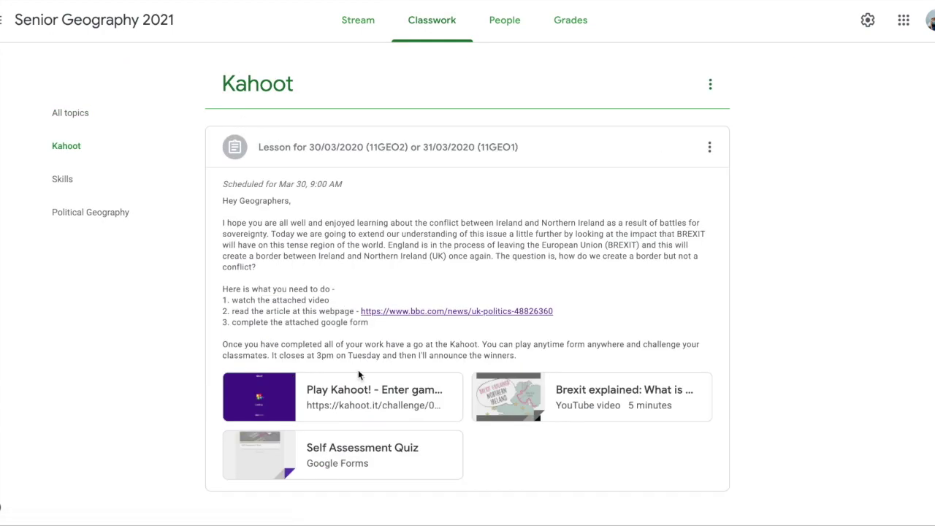